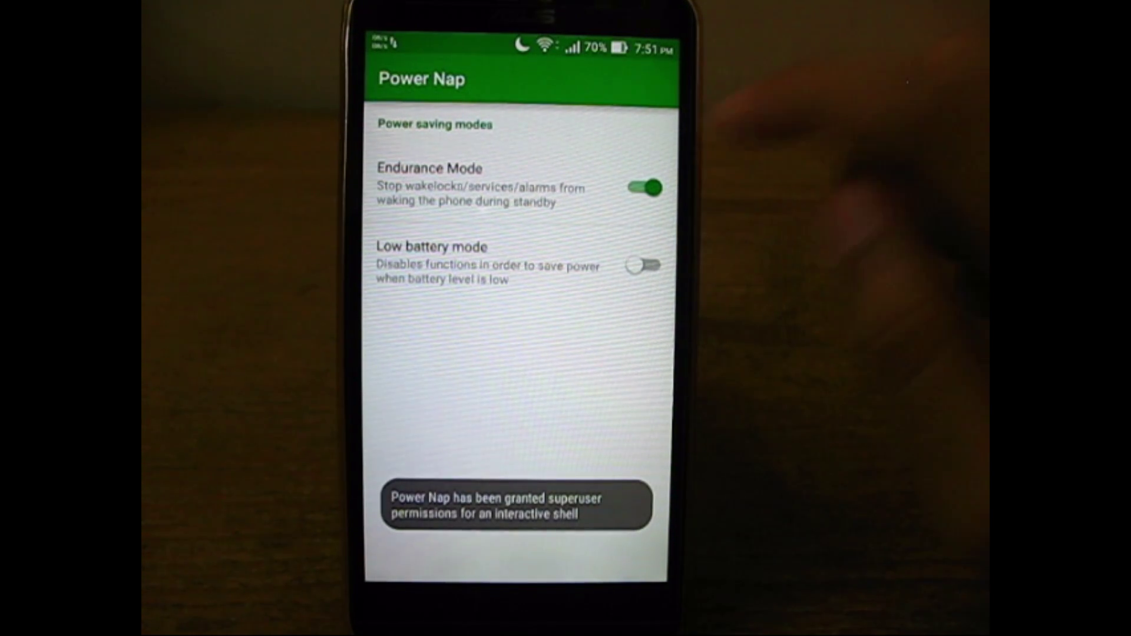
Step: Turn Endurance Mode off and back on, then browse its list of apps allowed in standby
{"action": "left_click", "coordinate": [645, 187]}
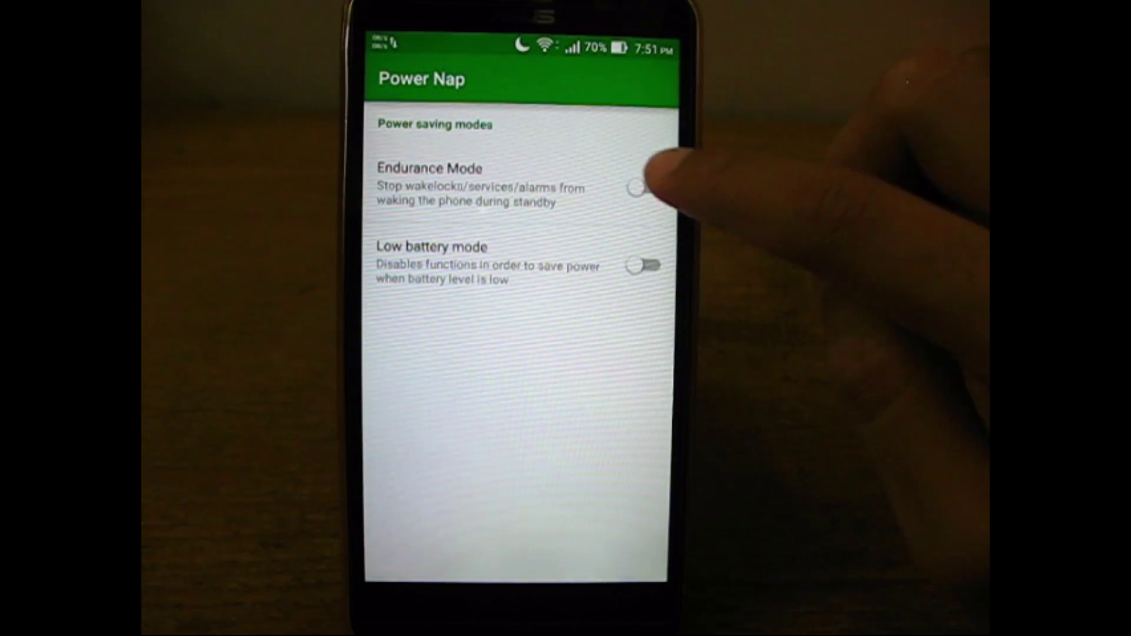
{"action": "left_click", "coordinate": [645, 187]}
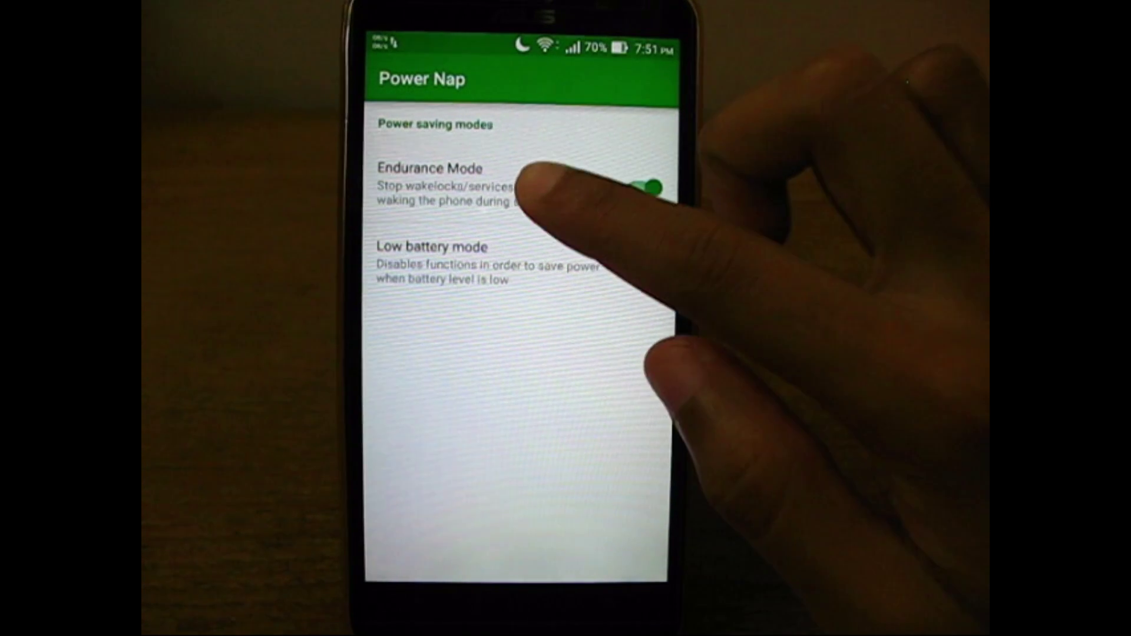
{"action": "left_click", "coordinate": [482, 185]}
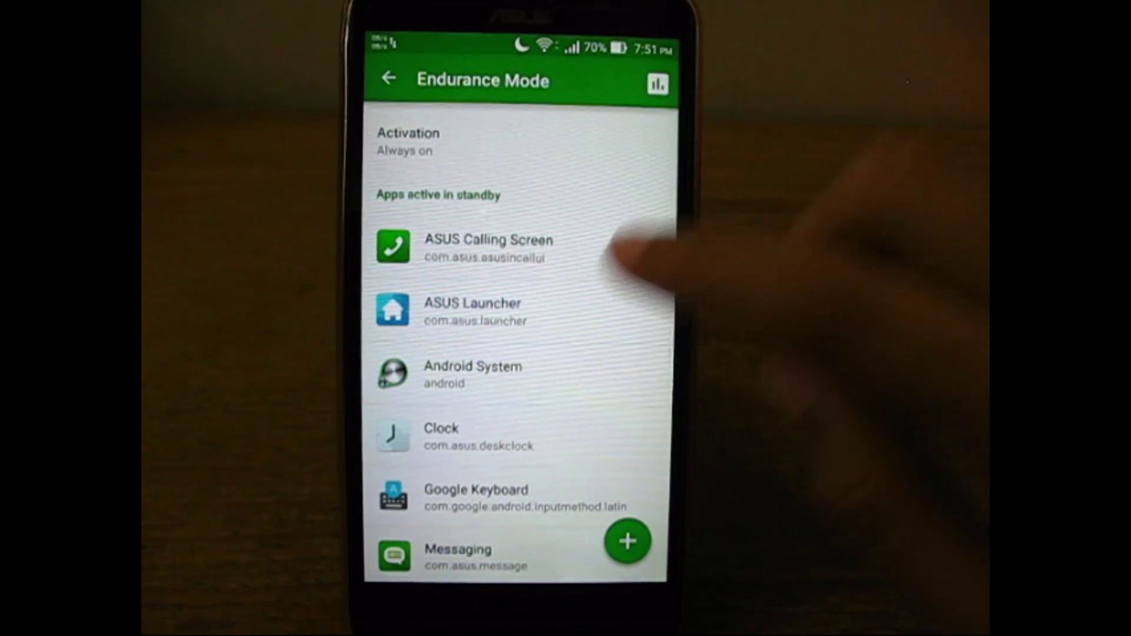
{"action": "left_click_drag", "start_coordinate": [580, 429], "coordinate": [669, 215]}
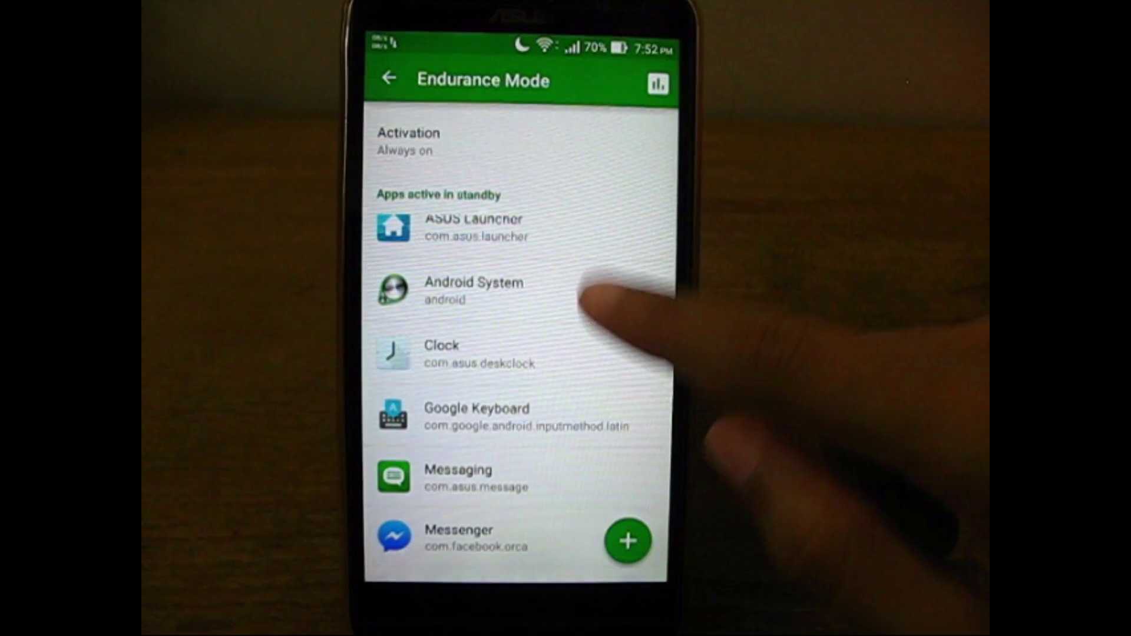
{"action": "mouse_move", "coordinate": [584, 301]}
{"action": "left_mouse_down"}
{"action": "mouse_move", "coordinate": [569, 380]}
{"action": "mouse_move", "coordinate": [593, 240]}
{"action": "left_mouse_up"}
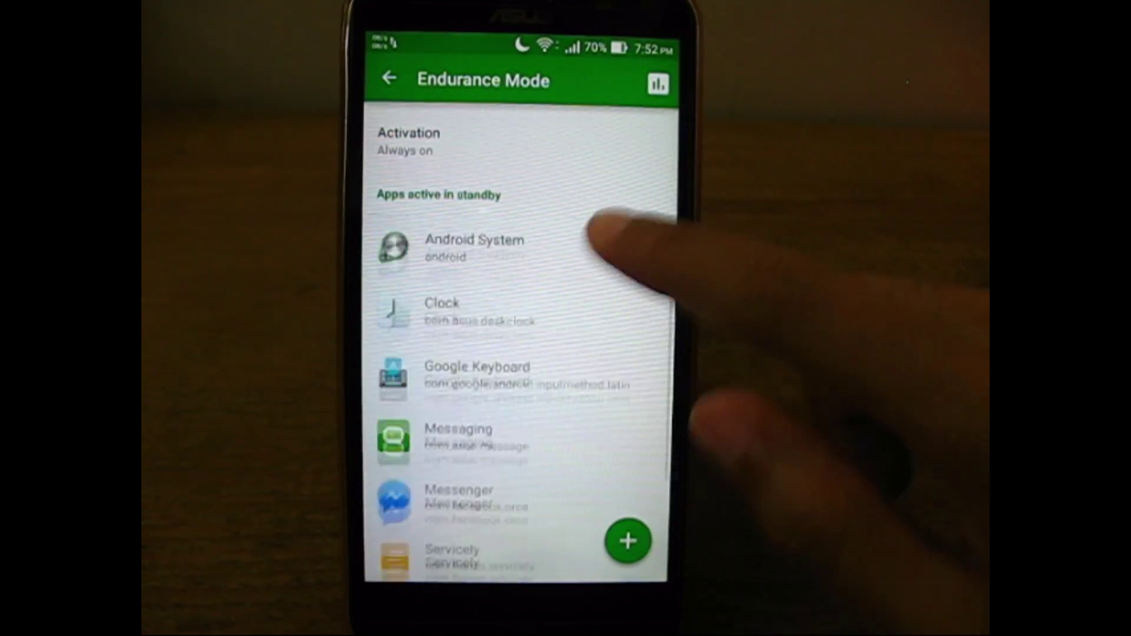
{"action": "mouse_move", "coordinate": [575, 442]}
{"action": "left_mouse_down"}
{"action": "mouse_move", "coordinate": [619, 265]}
{"action": "mouse_move", "coordinate": [593, 371]}
{"action": "left_mouse_up"}
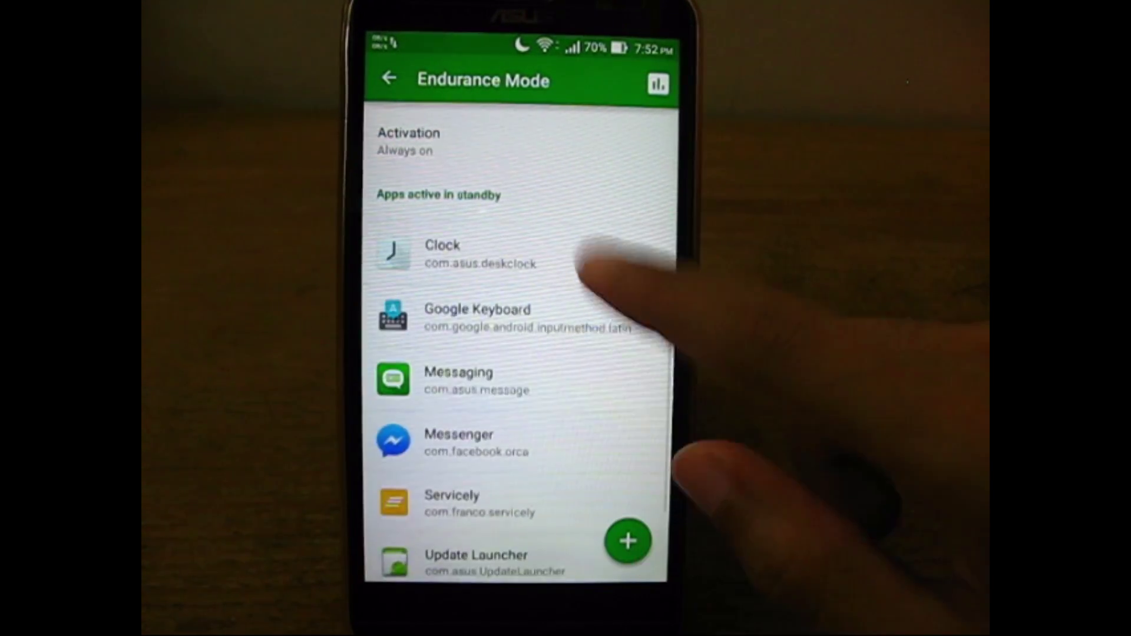
{"action": "left_click_drag", "start_coordinate": [584, 203], "coordinate": [569, 353]}
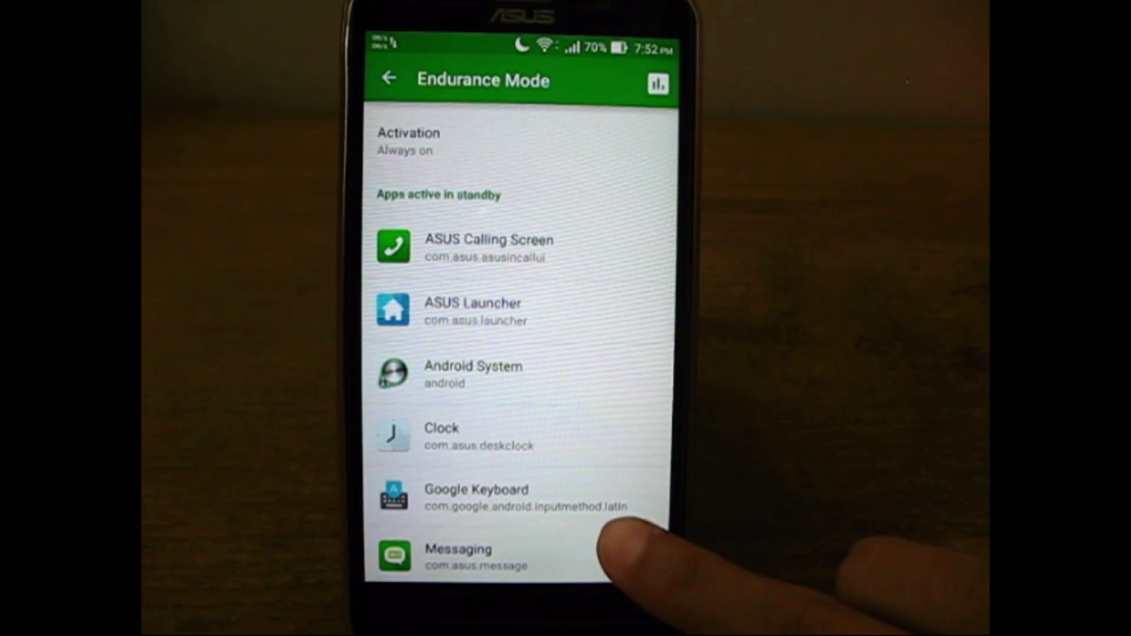
Step: Add Android System to Endurance Mode's standby whitelist and confirm the selection
{"action": "left_click", "coordinate": [626, 538]}
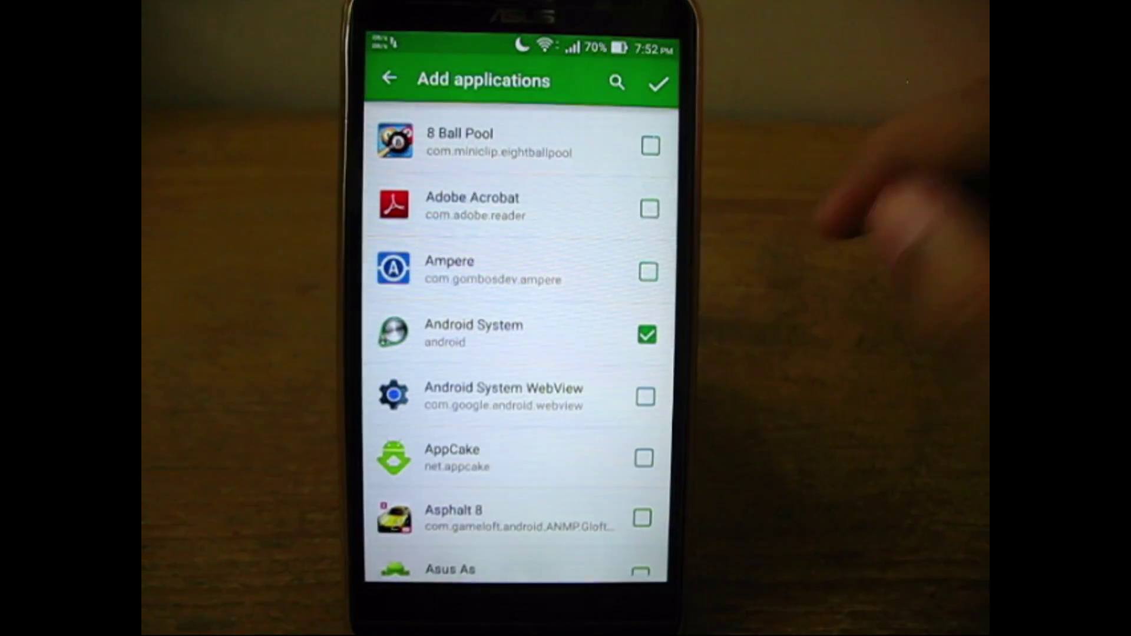
{"action": "left_click", "coordinate": [647, 334]}
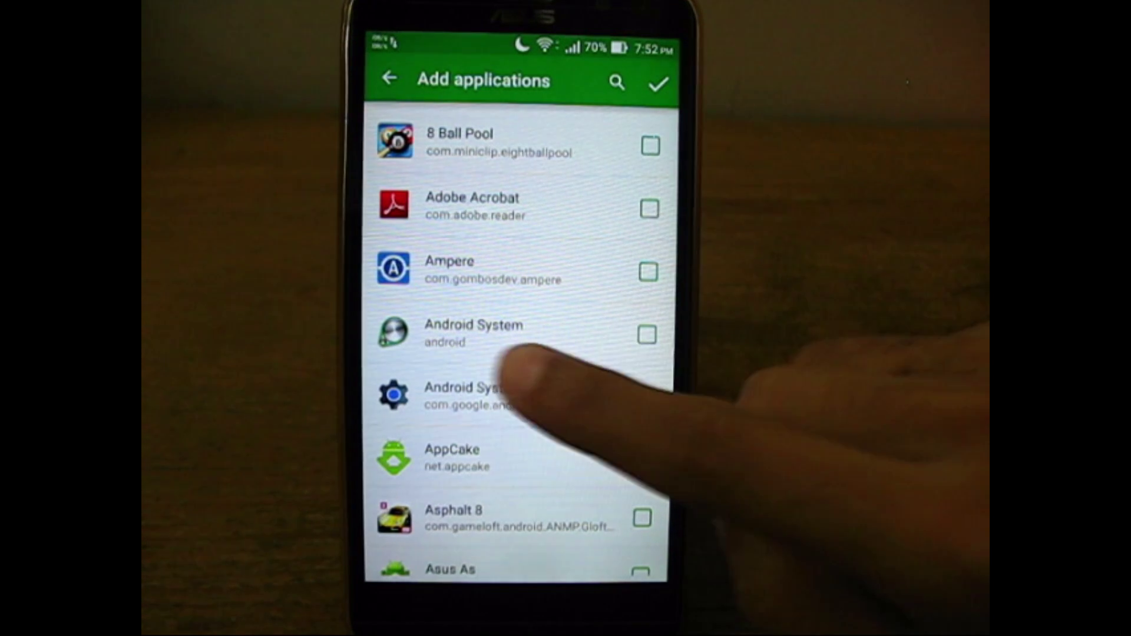
{"action": "left_click", "coordinate": [512, 345]}
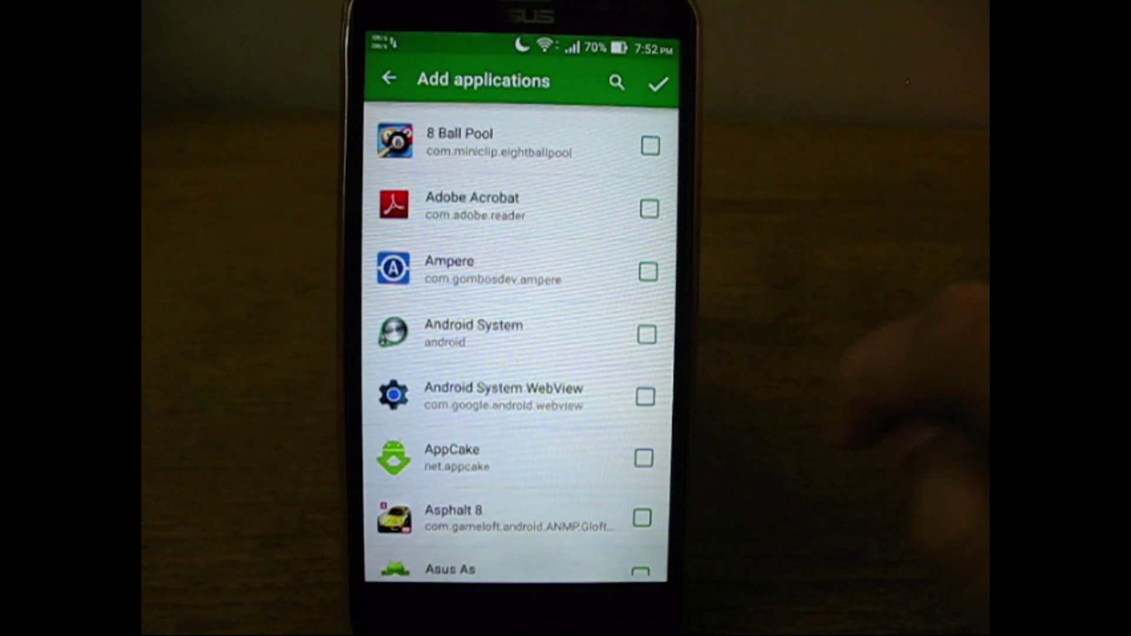
{"action": "left_click", "coordinate": [647, 334]}
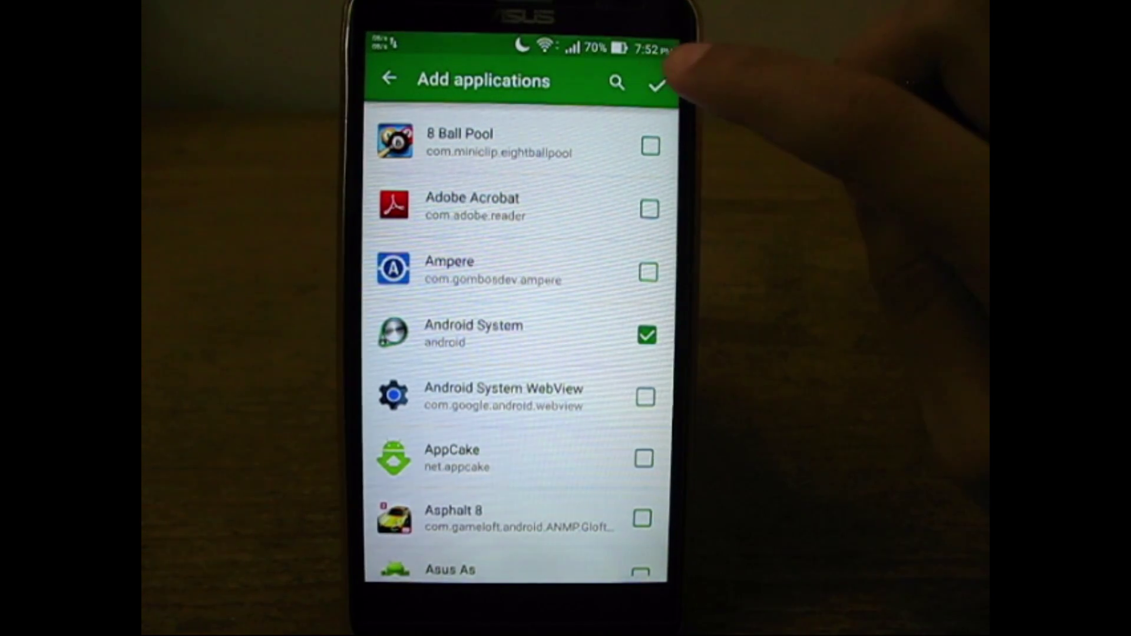
{"action": "left_click", "coordinate": [654, 86]}
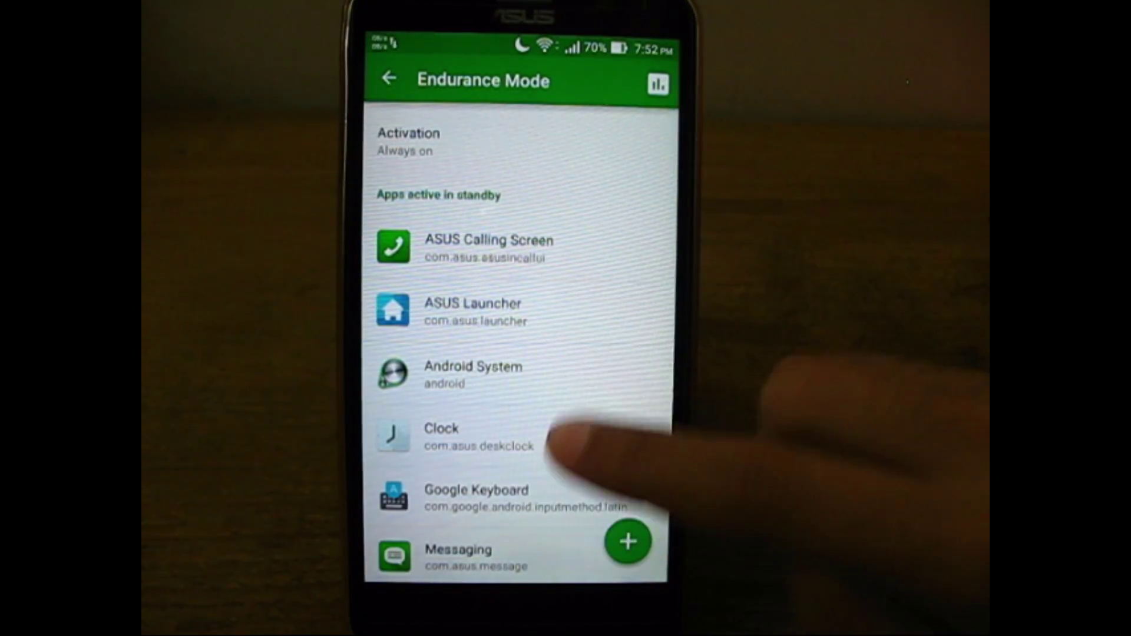
{"action": "scroll", "coordinate": [565, 407], "scroll_direction": "down", "scroll_amount": 3}
{"action": "scroll", "coordinate": [584, 398], "scroll_direction": "down", "scroll_amount": 3}
{"action": "scroll", "coordinate": [522, 398], "scroll_direction": "down", "scroll_amount": 1}
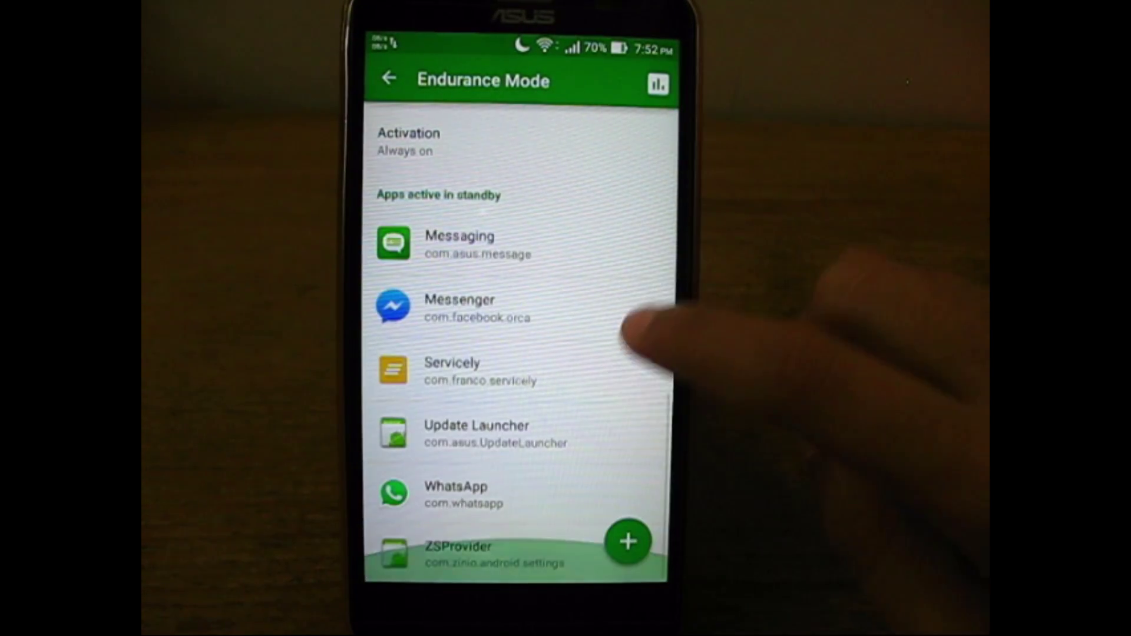
{"action": "scroll", "coordinate": [521, 398], "scroll_direction": "up", "scroll_amount": 2}
{"action": "scroll", "coordinate": [609, 407], "scroll_direction": "up", "scroll_amount": 3}
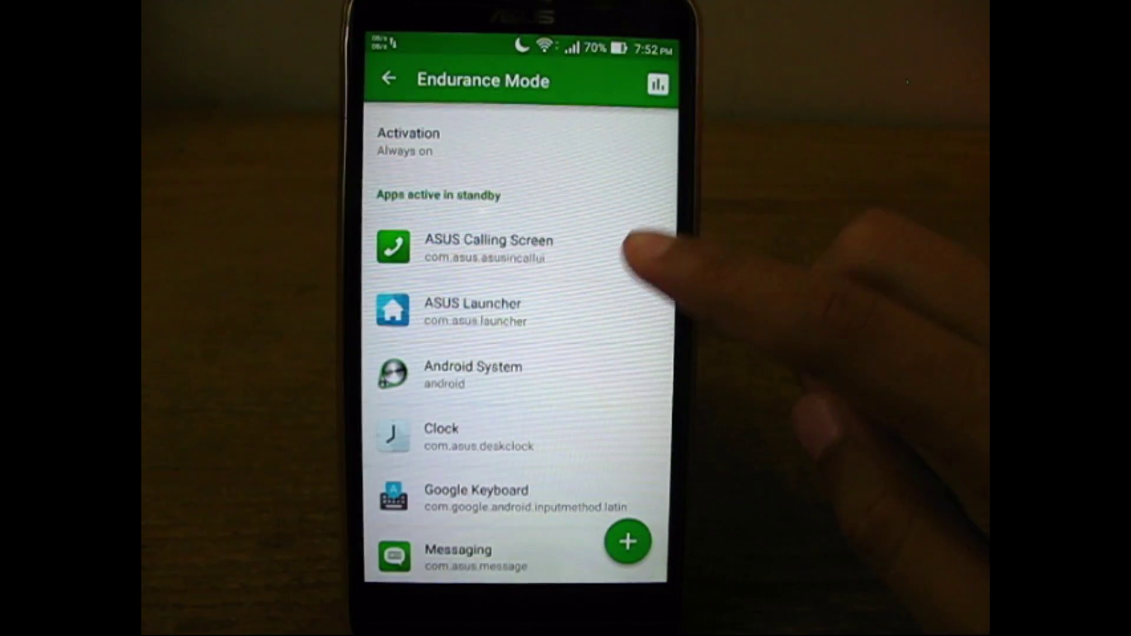
{"action": "scroll", "coordinate": [521, 398], "scroll_direction": "down", "scroll_amount": 2}
{"action": "scroll", "coordinate": [575, 371], "scroll_direction": "up", "scroll_amount": 3}
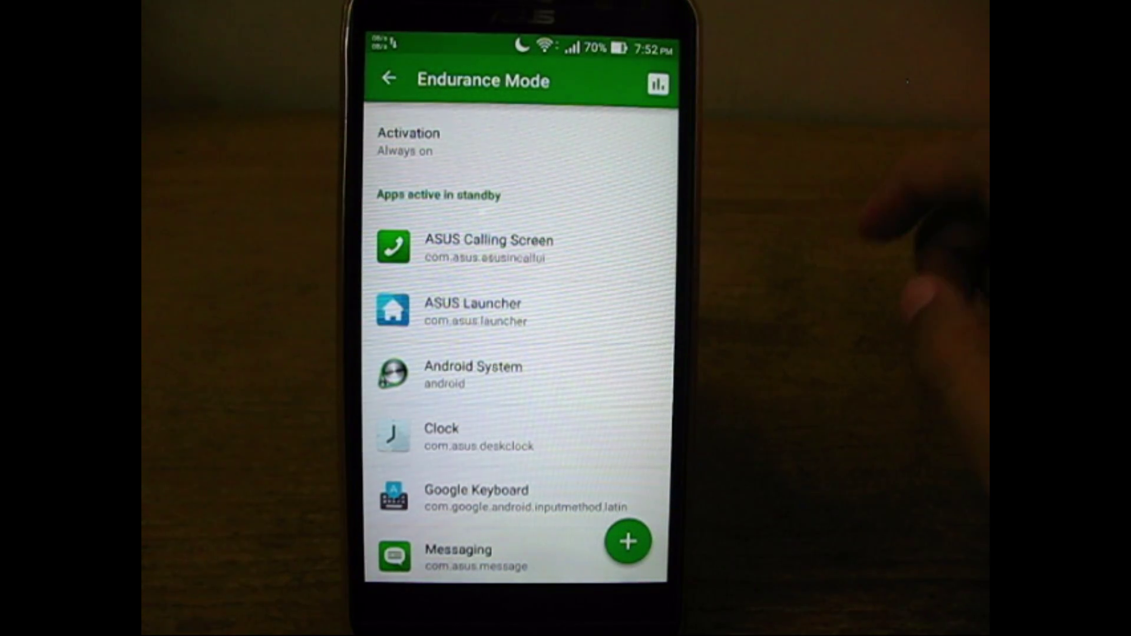
{"action": "left_click", "coordinate": [659, 84]}
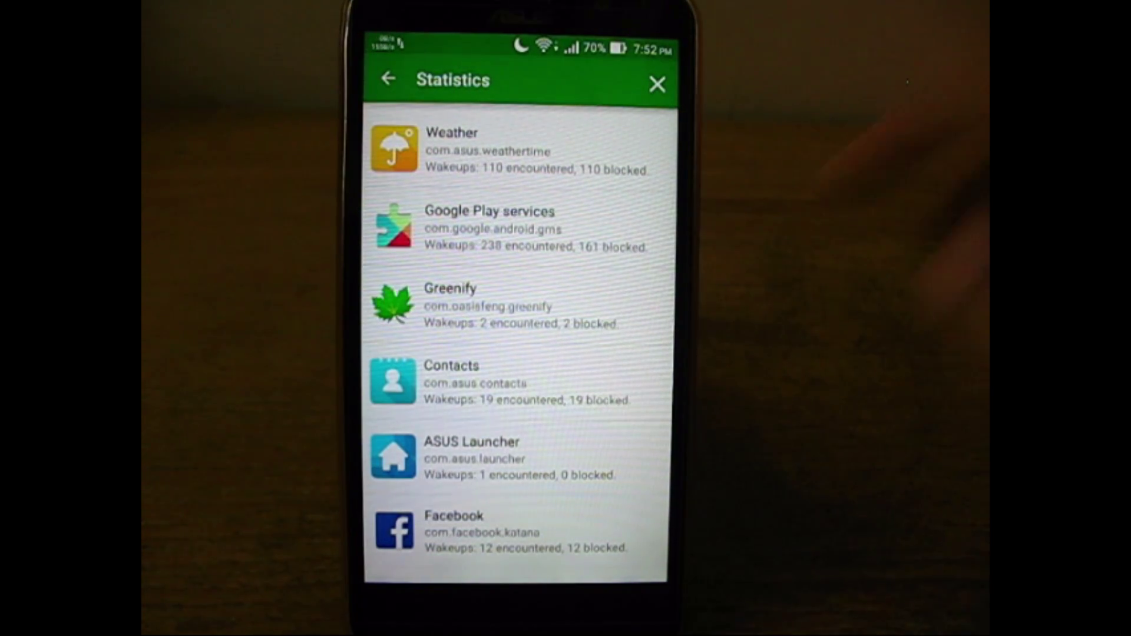
{"action": "scroll", "coordinate": [607, 467], "scroll_direction": "down", "scroll_amount": 5}
{"action": "scroll", "coordinate": [601, 464], "scroll_direction": "down", "scroll_amount": 2}
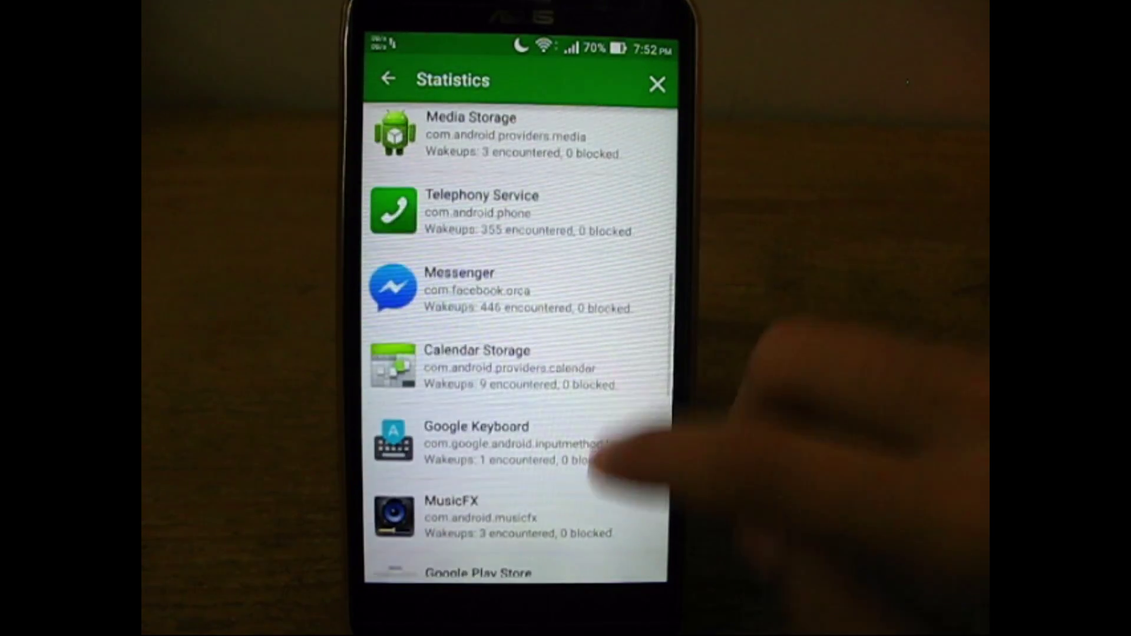
{"action": "scroll", "coordinate": [601, 464], "scroll_direction": "down", "scroll_amount": 4}
{"action": "scroll", "coordinate": [618, 398], "scroll_direction": "down", "scroll_amount": 5}
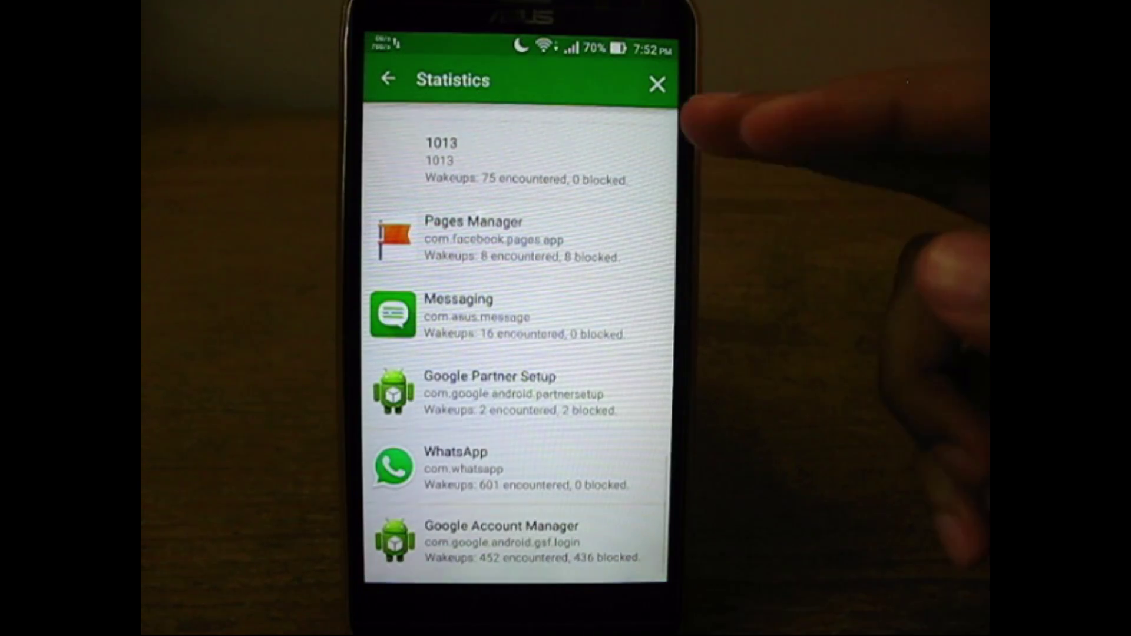
{"action": "scroll", "coordinate": [654, 265], "scroll_direction": "up", "scroll_amount": 10}
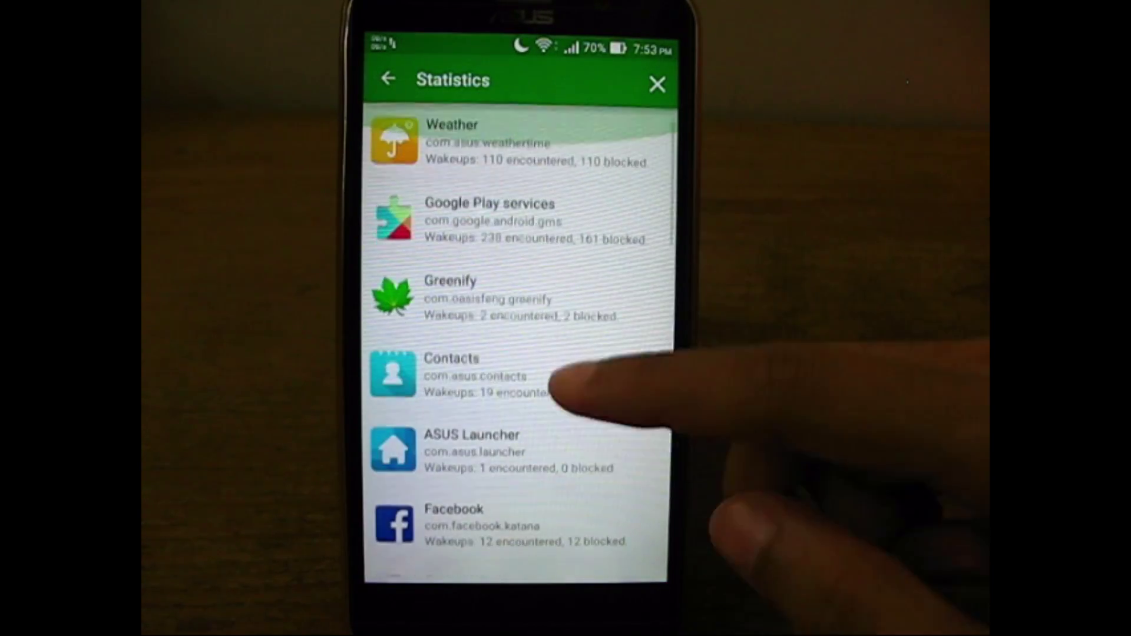
{"action": "scroll", "coordinate": [557, 384], "scroll_direction": "down", "scroll_amount": 2}
{"action": "scroll", "coordinate": [566, 372], "scroll_direction": "down", "scroll_amount": 3}
{"action": "scroll", "coordinate": [575, 362], "scroll_direction": "down", "scroll_amount": 5}
{"action": "scroll", "coordinate": [583, 345], "scroll_direction": "down", "scroll_amount": 4}
Step: Back out of Power Nap's Statistics screen to the Android home screen
{"action": "left_click", "coordinate": [425, 615]}
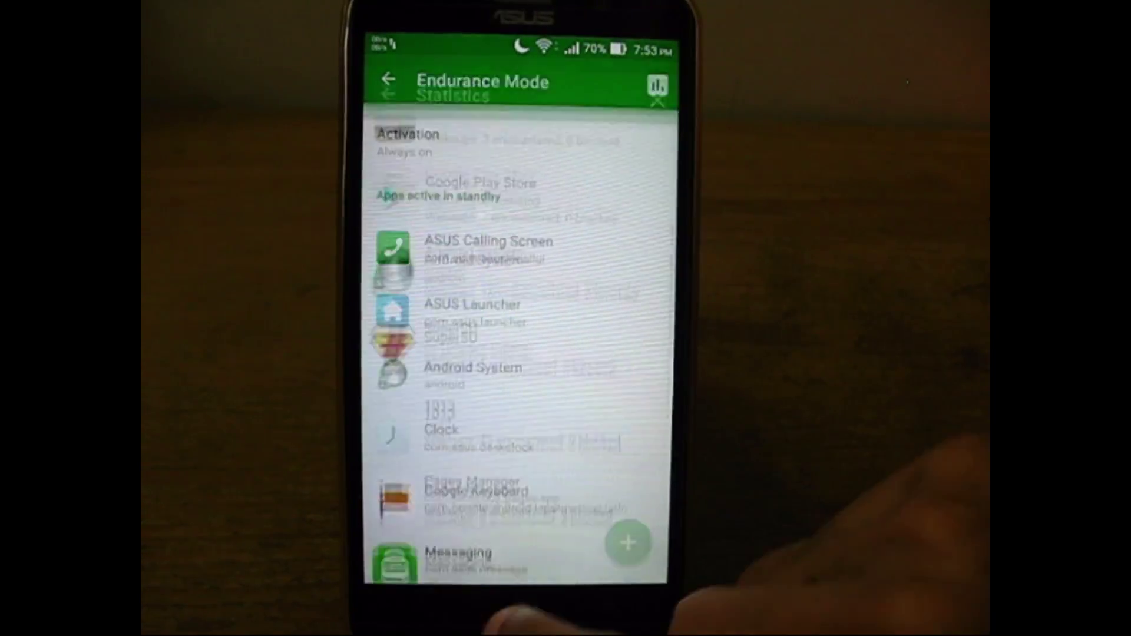
{"action": "left_click", "coordinate": [522, 614]}
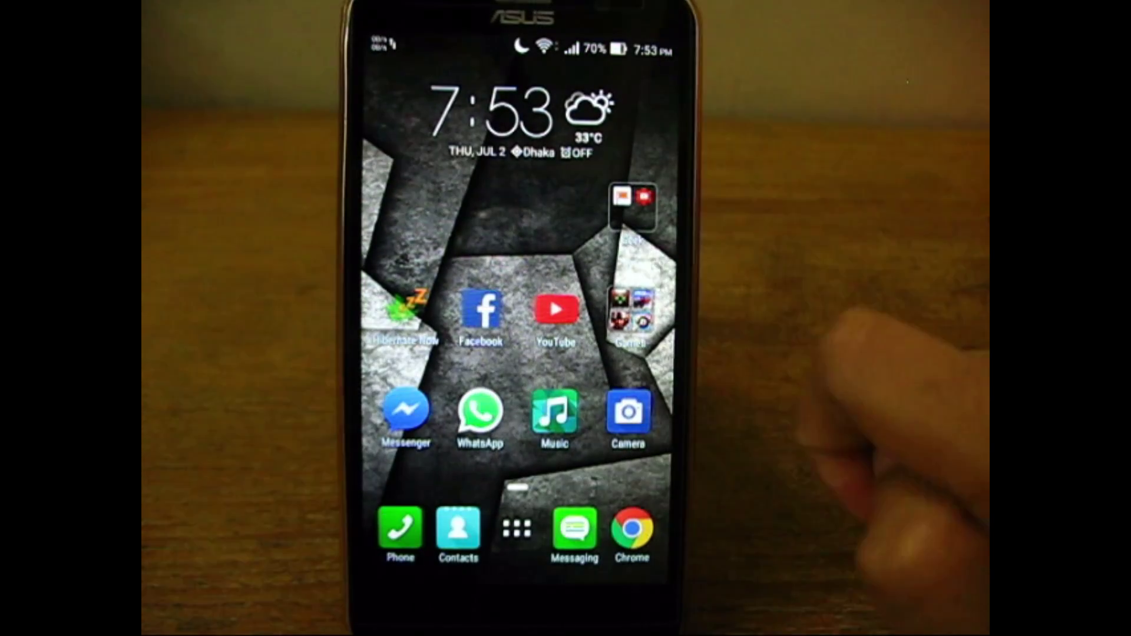